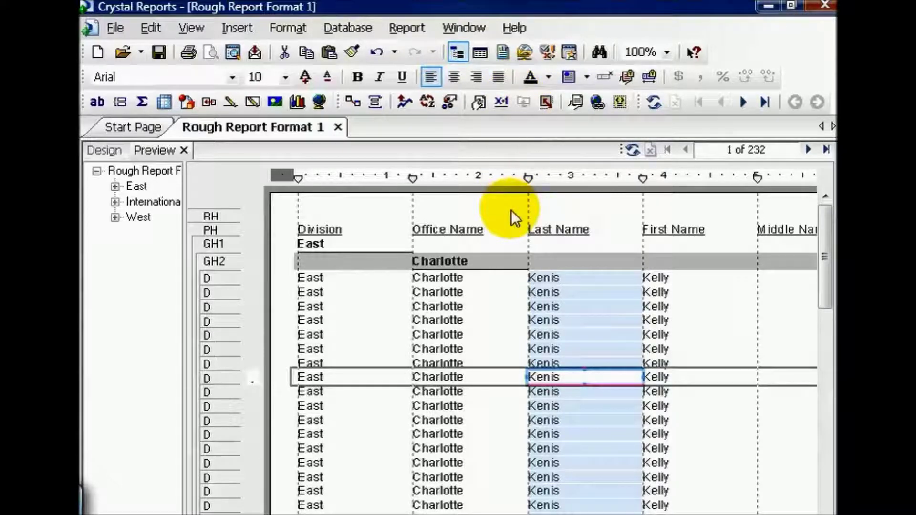
# Close the Preview tab of Rough Report Format 1 to get back to the Design view
pyautogui.click(183, 150)
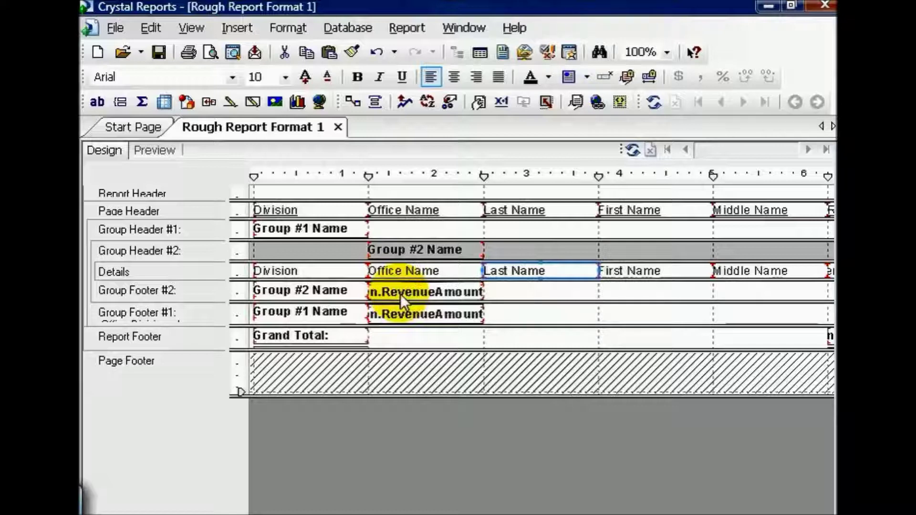
# Give the Group #2 Name footer field a single-line top border
pyautogui.rightClick(353, 292)
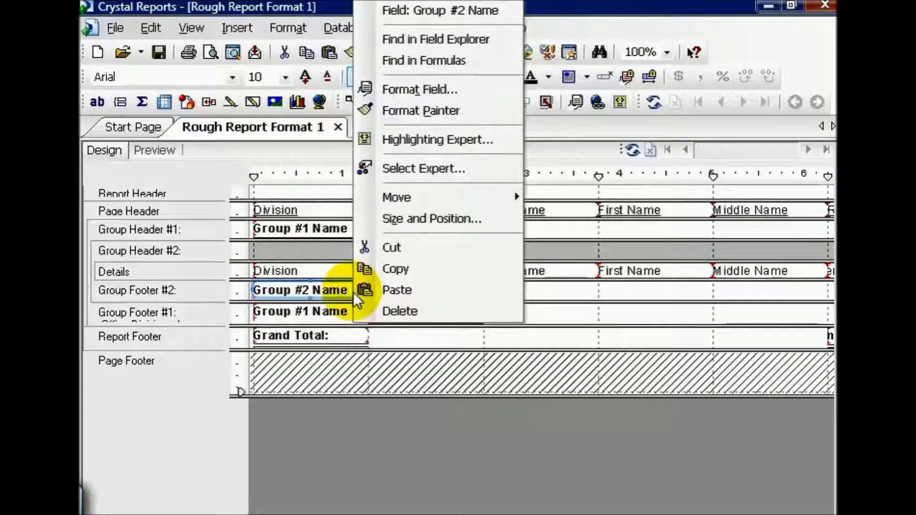
pyautogui.click(413, 90)
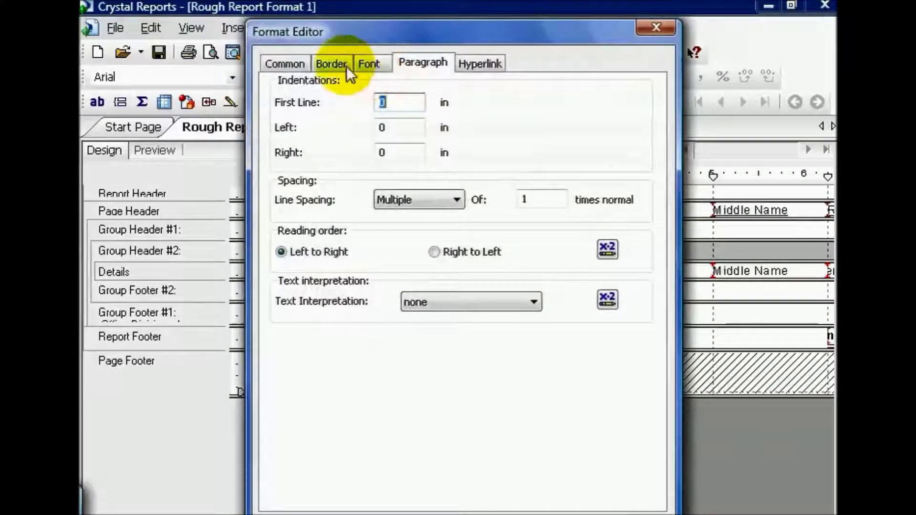
pyautogui.click(349, 67)
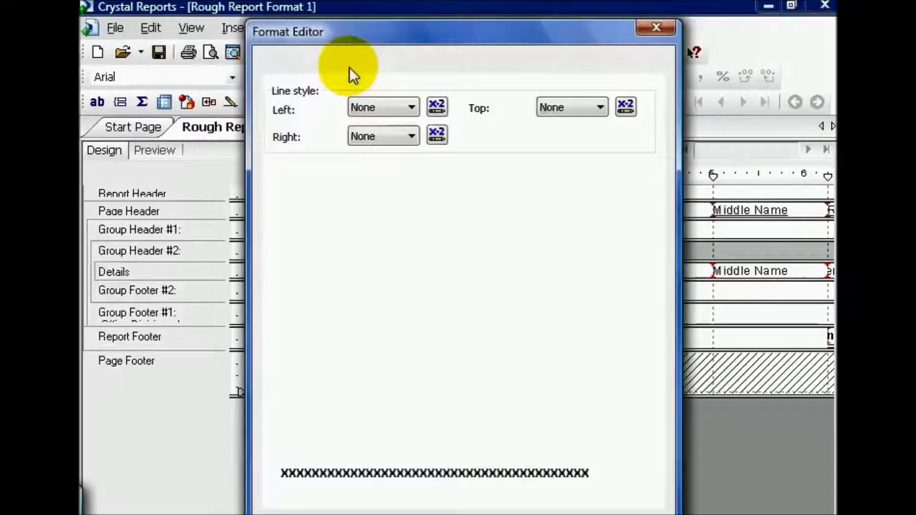
pyautogui.click(601, 107)
pyautogui.click(564, 136)
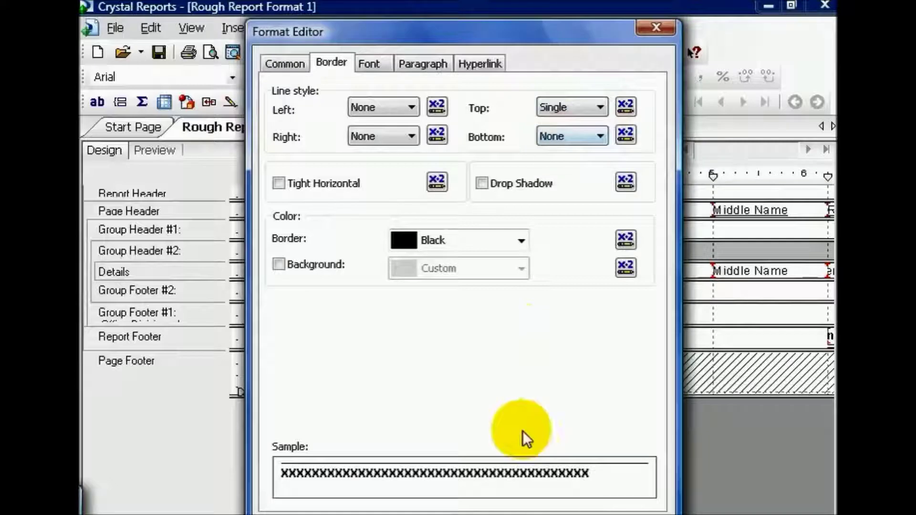
pyautogui.click(484, 512)
# Top-align the Group #2 Name and RevenueAmount footer fields and make them the same height
pyautogui.click(333, 295)
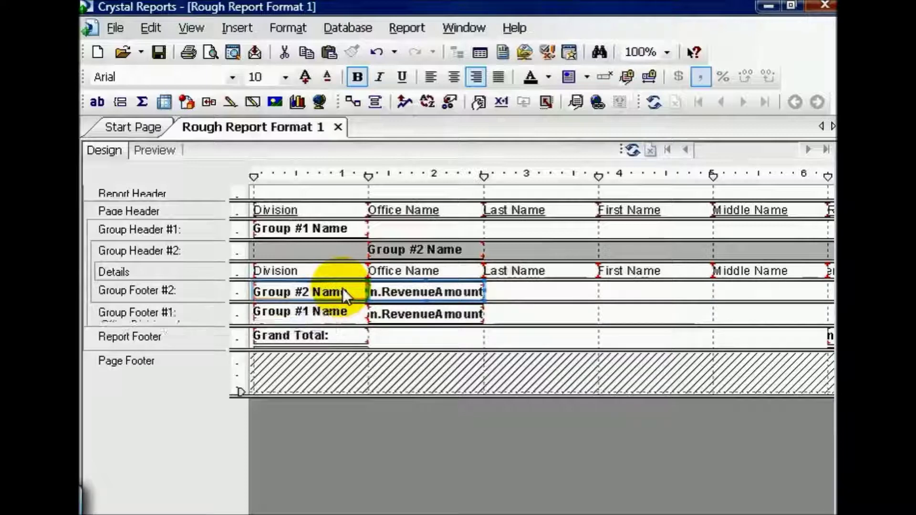
pyautogui.rightClick(343, 288)
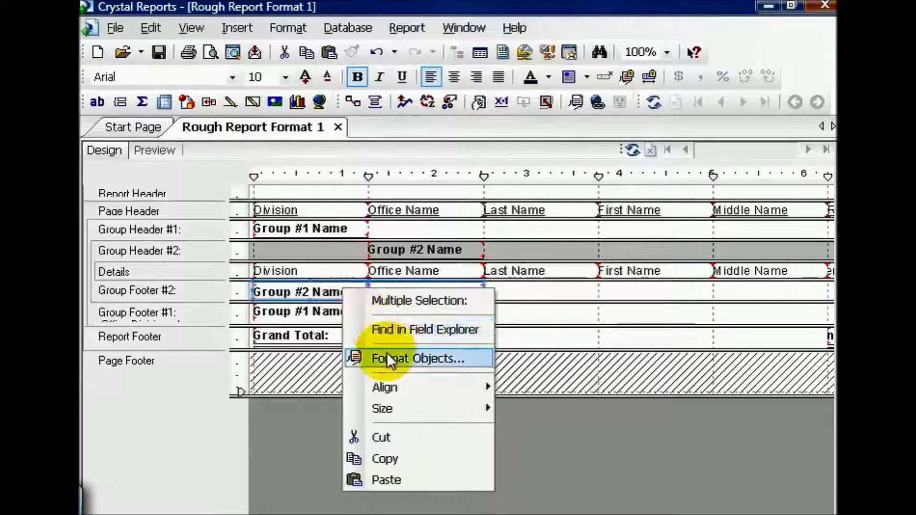
pyautogui.moveTo(391, 387)
pyautogui.click(525, 385)
pyautogui.rightClick(348, 290)
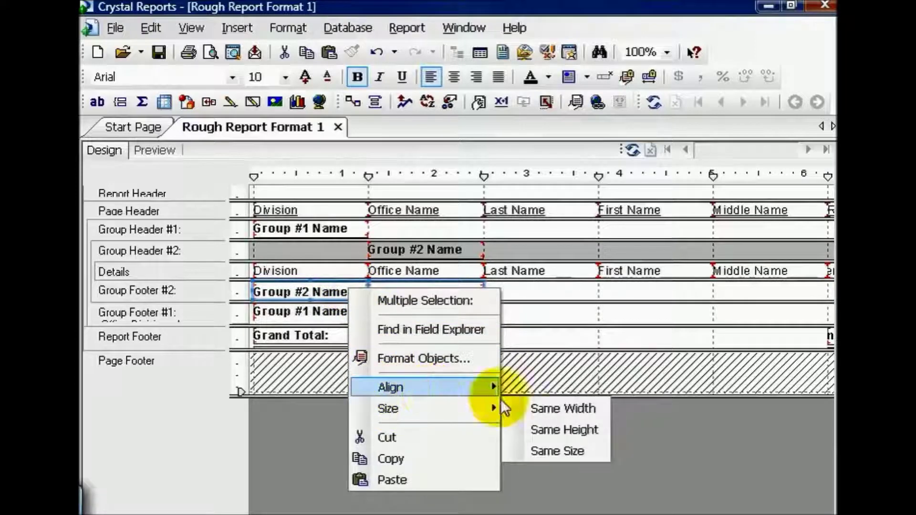
pyautogui.moveTo(477, 387)
pyautogui.moveTo(496, 408)
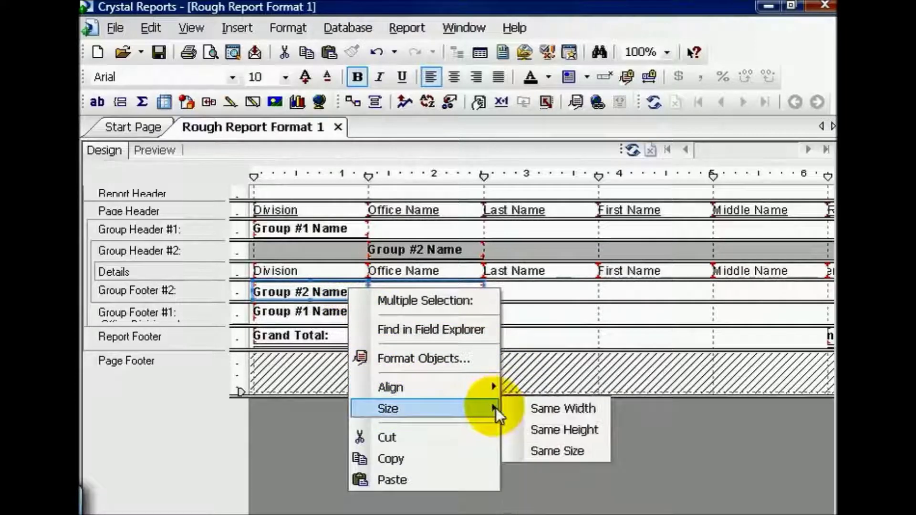
pyautogui.click(545, 433)
pyautogui.click(513, 286)
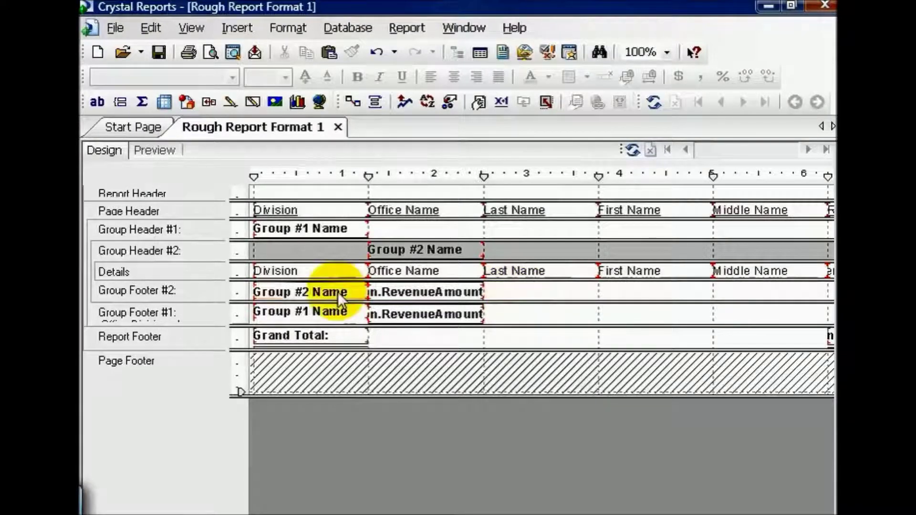
# Give the Group #1 Name footer field a single-line top border
pyautogui.click(339, 309)
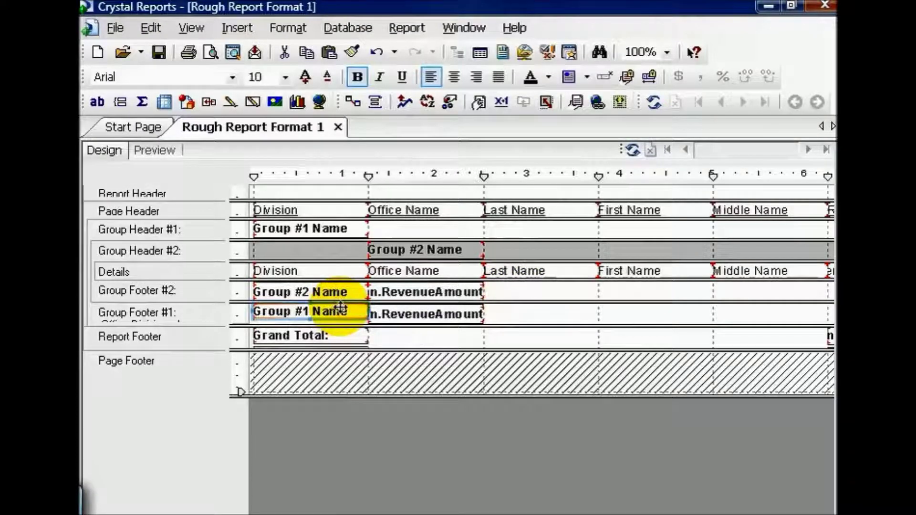
pyautogui.rightClick(340, 309)
pyautogui.click(402, 91)
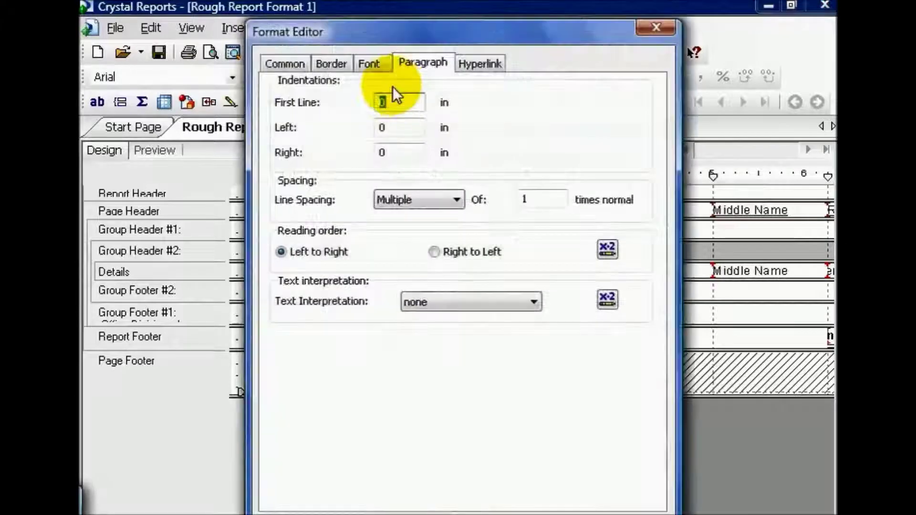
pyautogui.click(343, 61)
pyautogui.click(599, 108)
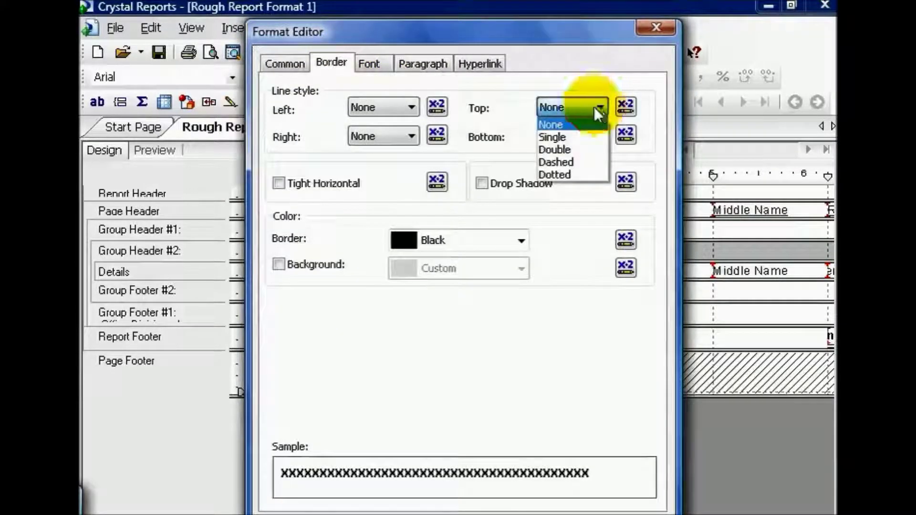
pyautogui.click(557, 132)
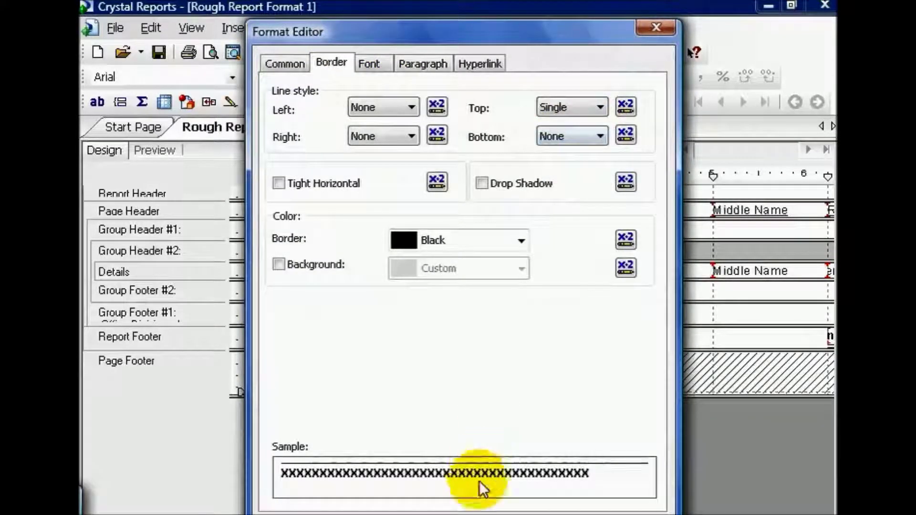
pyautogui.click(473, 510)
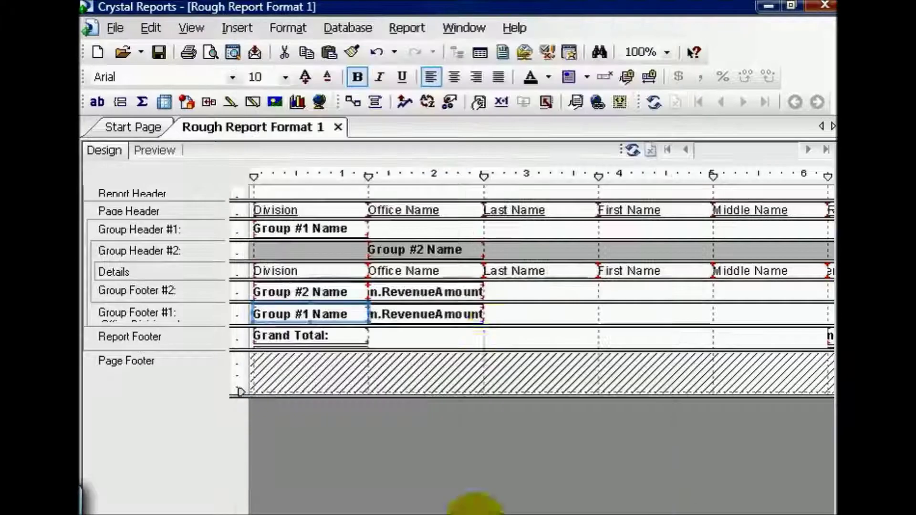
pyautogui.click(505, 296)
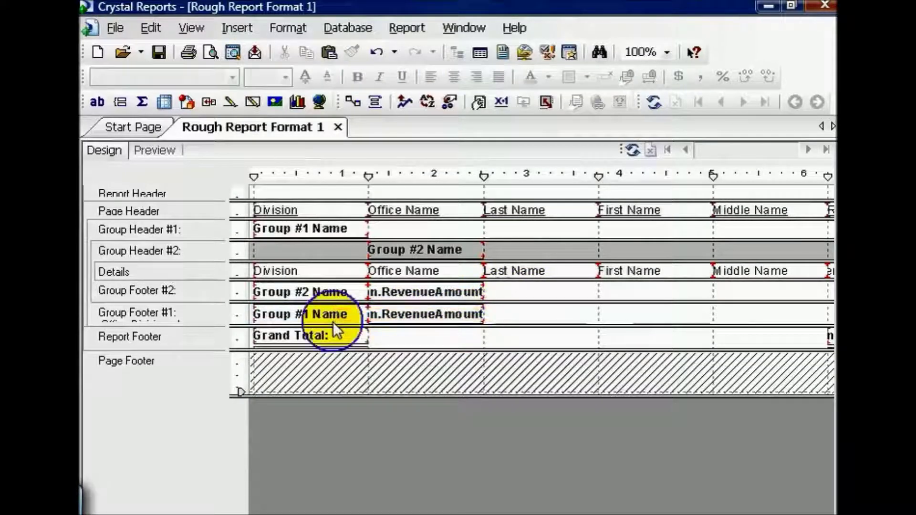
pyautogui.rightClick(333, 322)
pyautogui.click(508, 311)
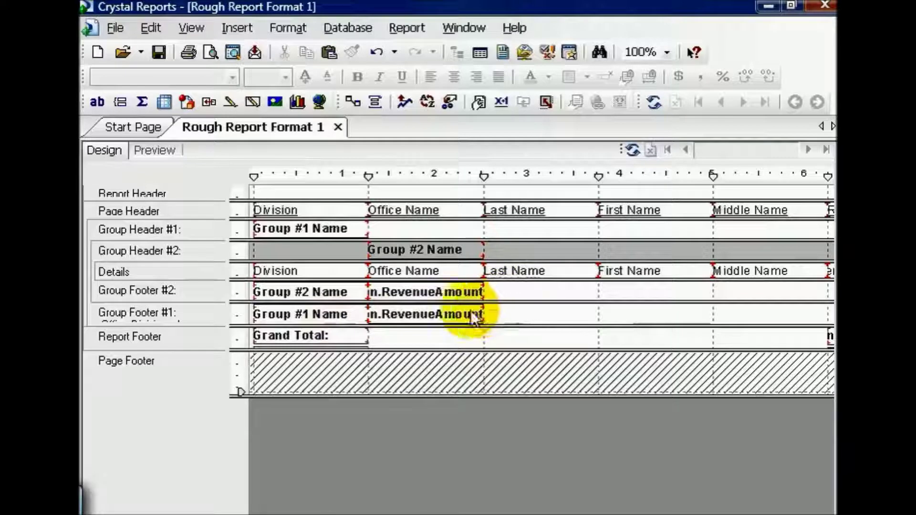
# Top-align Group #1 Name with its RevenueAmount field, match their heights, and shrink Group Footer #2 slightly
pyautogui.moveTo(339, 317); pyautogui.dragTo(339, 313)
pyautogui.rightClick(339, 312)
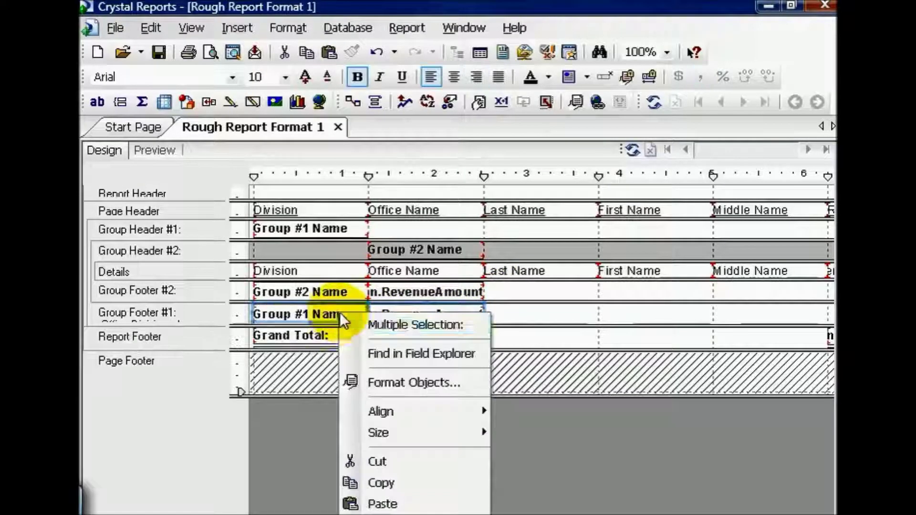
pyautogui.moveTo(384, 412)
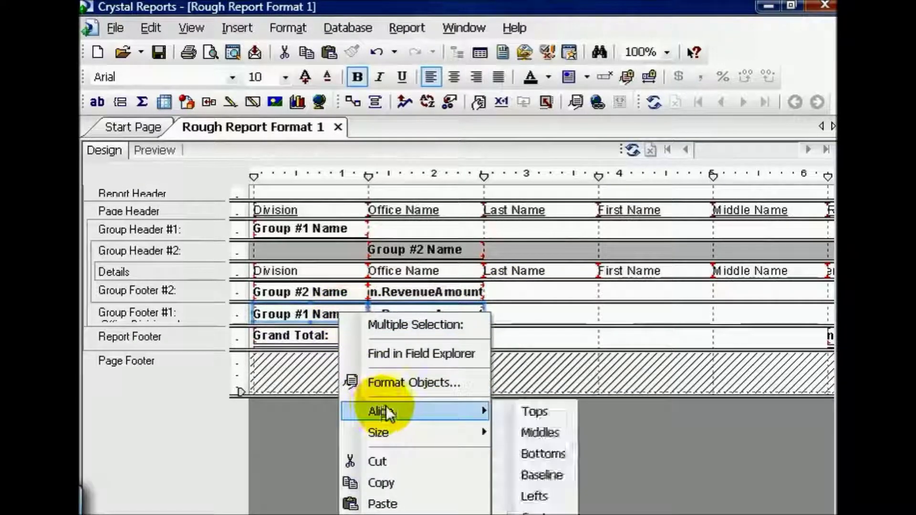
pyautogui.click(532, 411)
pyautogui.rightClick(301, 316)
pyautogui.moveTo(365, 435)
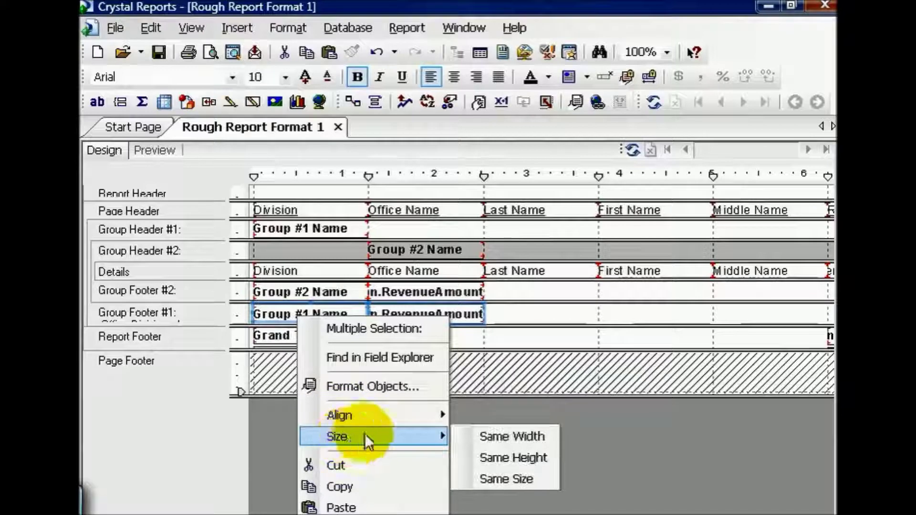
pyautogui.click(485, 453)
pyautogui.moveTo(513, 297); pyautogui.dragTo(508, 300)
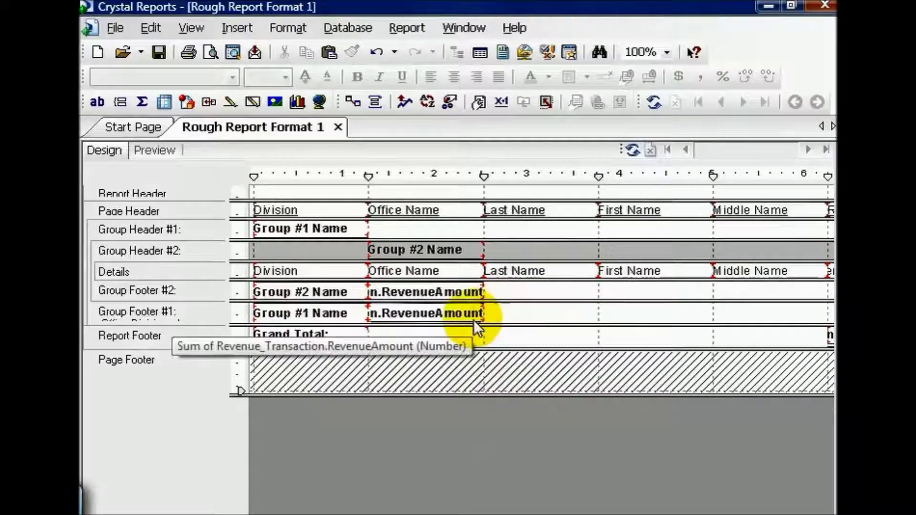
# Remove the Group #1 subtotal's bottom border, keeping the single top line, and shrink Group Footer #1 to match Group Footer #2
pyautogui.rightClick(462, 314)
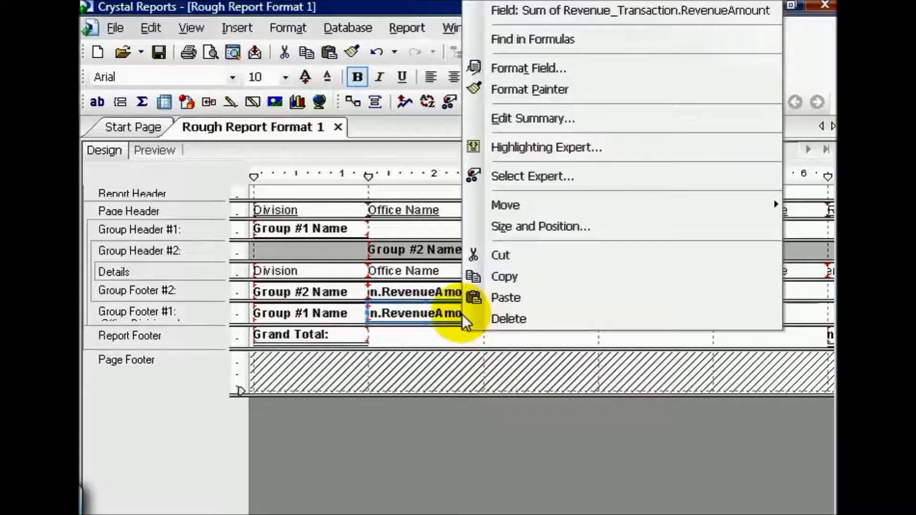
pyautogui.click(564, 73)
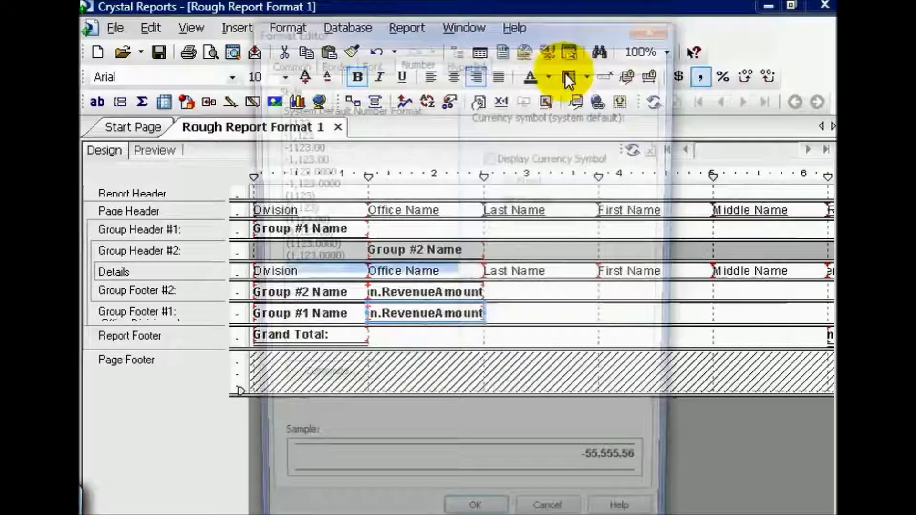
pyautogui.click(368, 63)
pyautogui.click(332, 62)
pyautogui.click(599, 137)
pyautogui.click(566, 153)
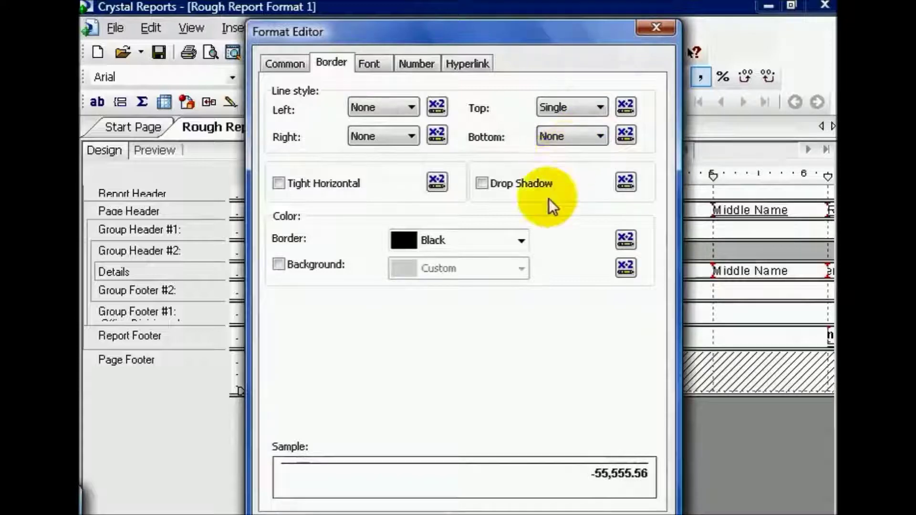
pyautogui.click(487, 508)
pyautogui.click(507, 312)
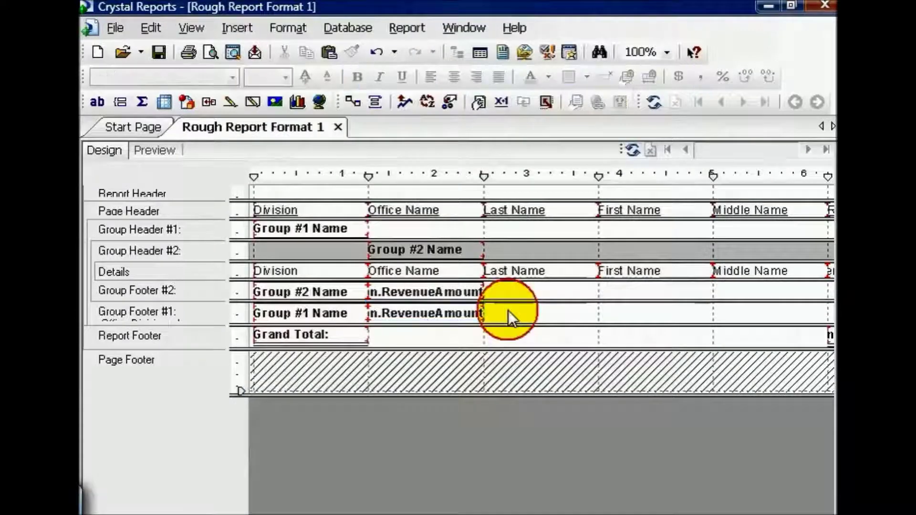
pyautogui.moveTo(500, 329); pyautogui.dragTo(497, 297)
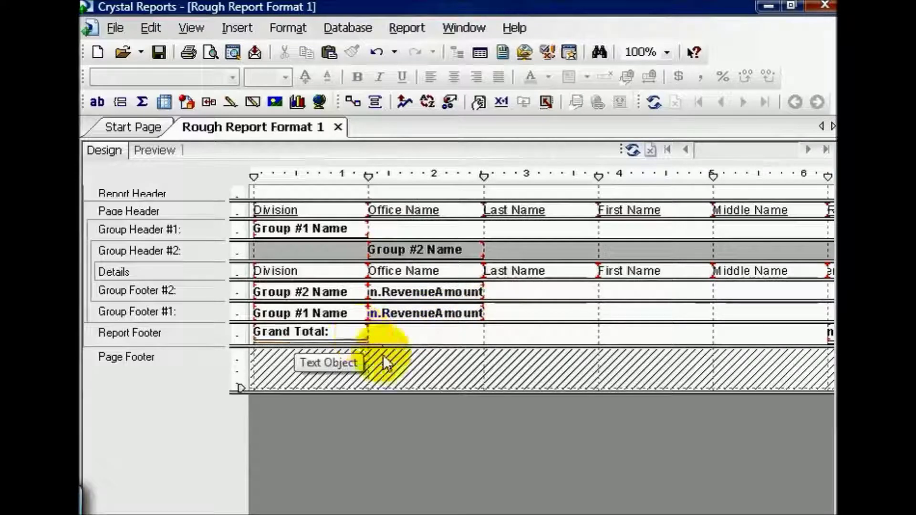
# In the 1v2 workbook, unhide and select row 3389 above the Charlotte subtotal, then return to Crystal Reports
pyautogui.click(527, 510)
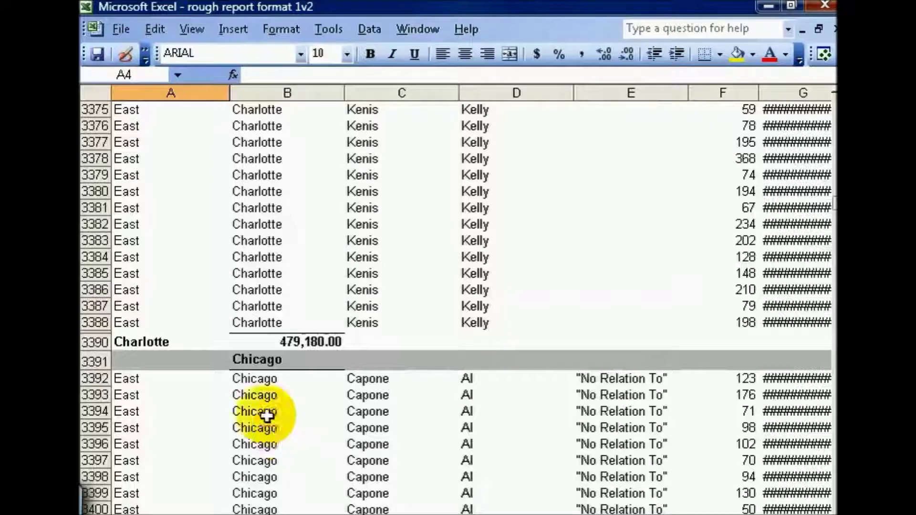
pyautogui.doubleClick(107, 335)
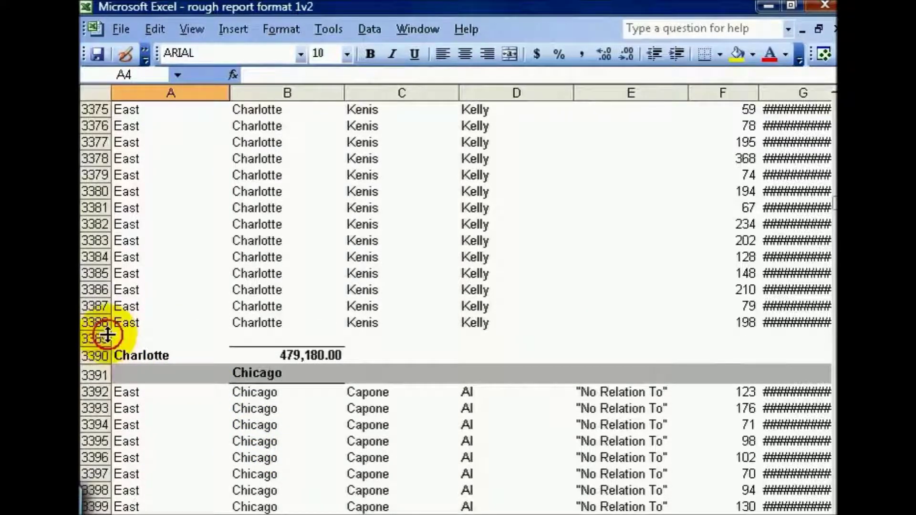
pyautogui.click(98, 338)
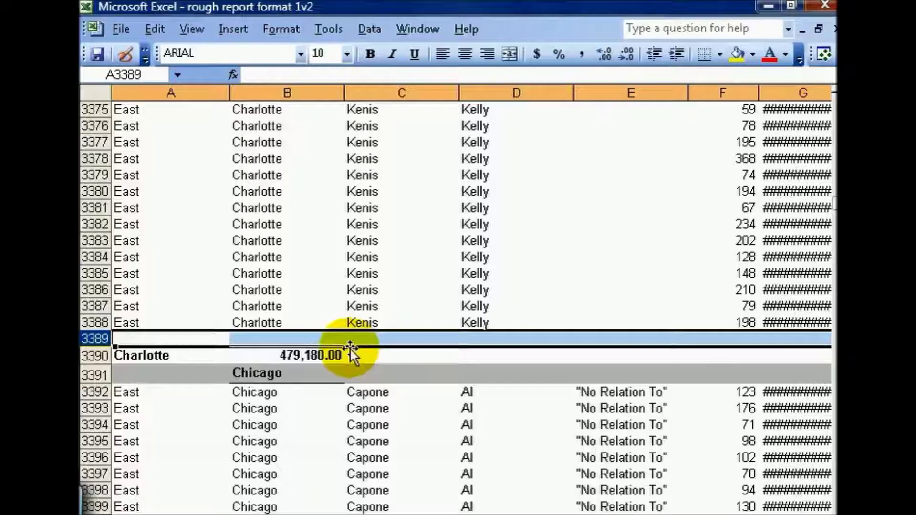
pyautogui.hotkey('alt', 'Tab')
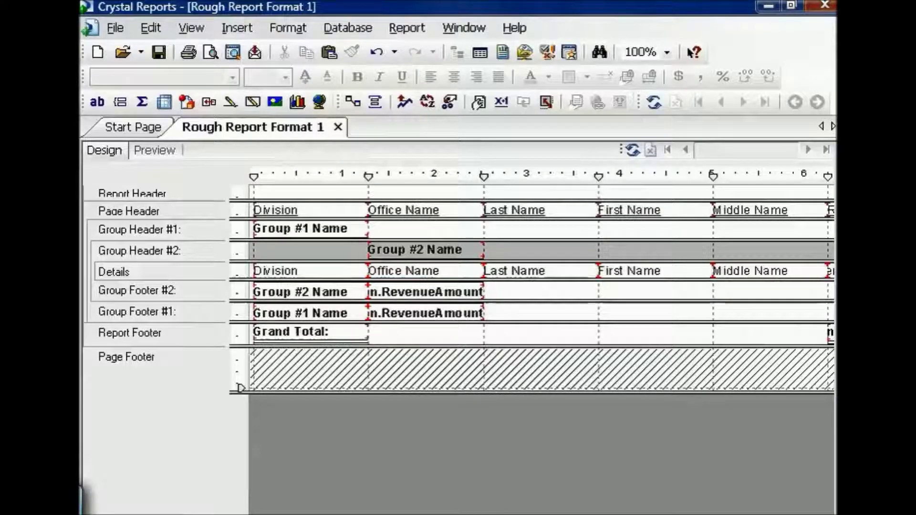
# Export the previewed report to disk as Microsoft Excel 97-2000 (XLS), named Rough Report Format 1v3
pyautogui.click(163, 151)
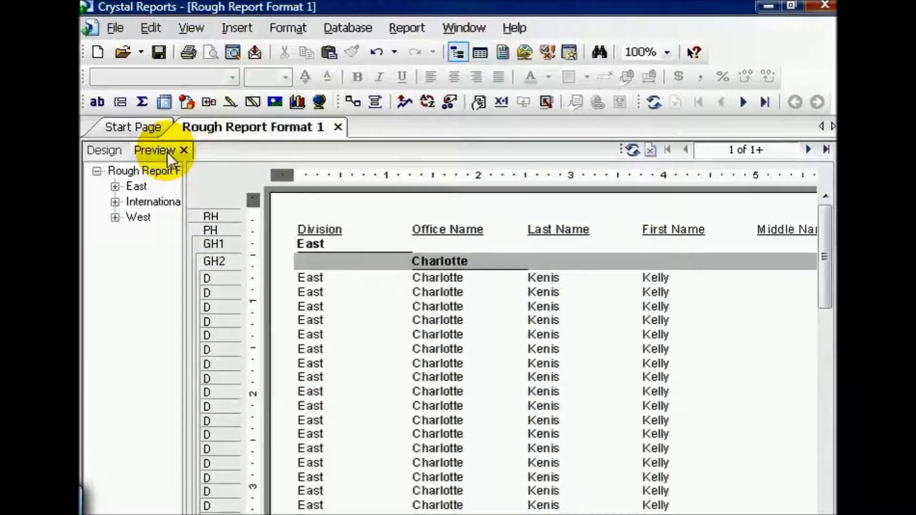
pyautogui.click(261, 53)
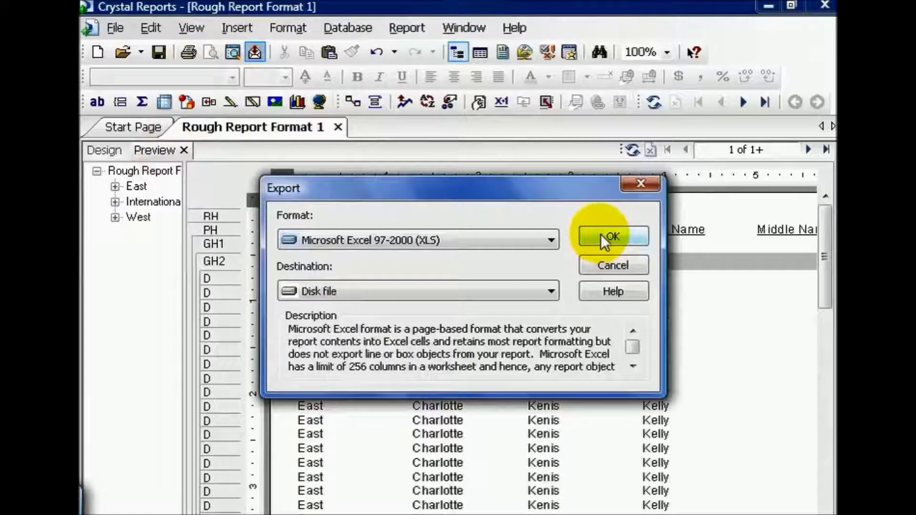
pyautogui.click(605, 239)
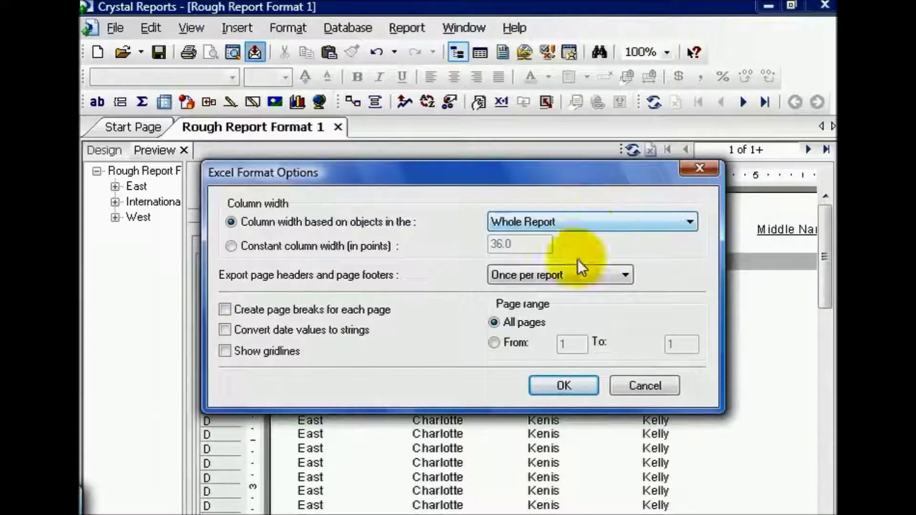
pyautogui.click(560, 387)
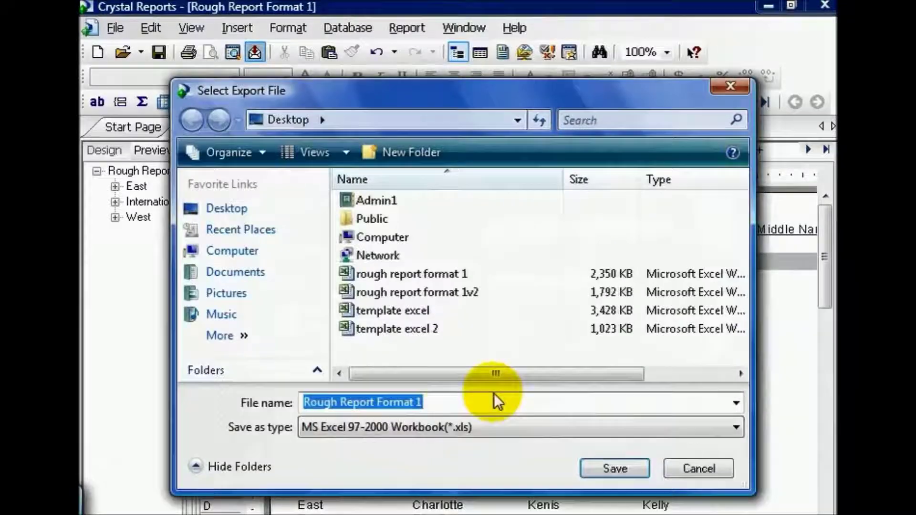
pyautogui.click(455, 400)
pyautogui.write('v3')
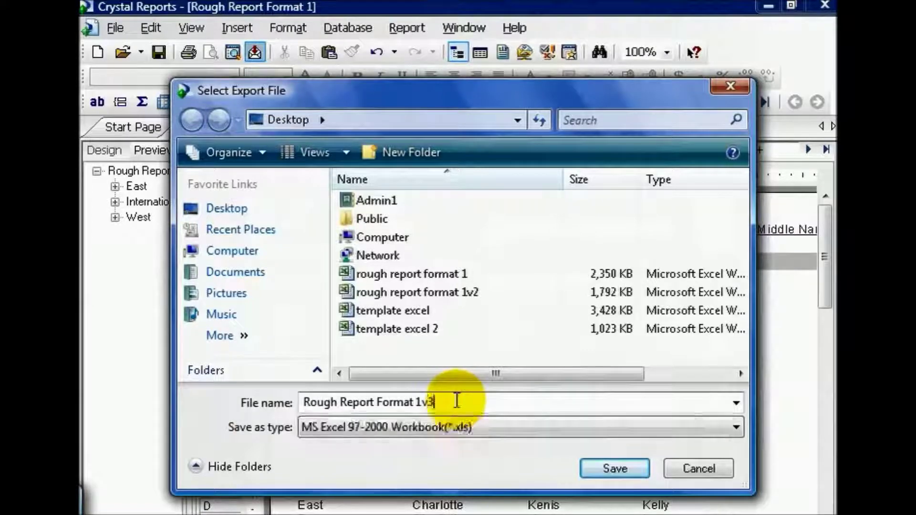
pyautogui.click(615, 468)
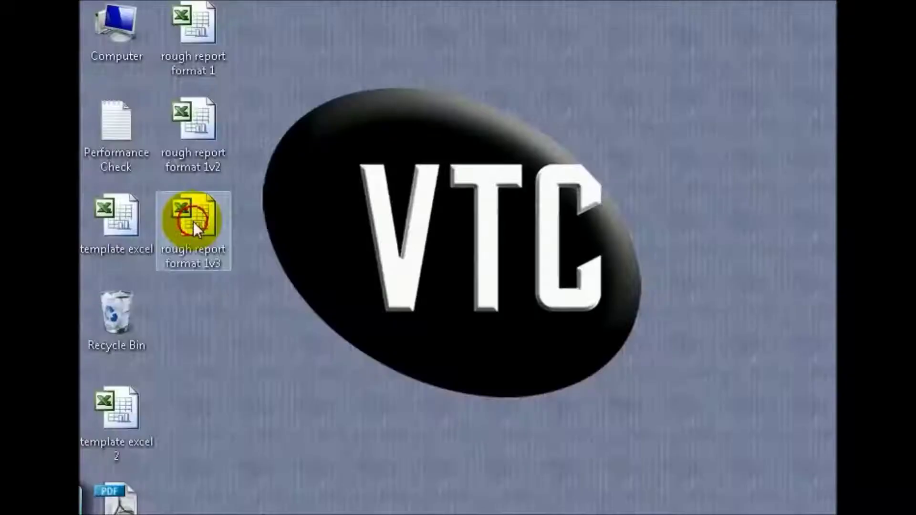
# In the 1v3 workbook, reset row 4088 above the Louisiana subtotal to standard height, then return to Design view
pyautogui.doubleClick(194, 221)
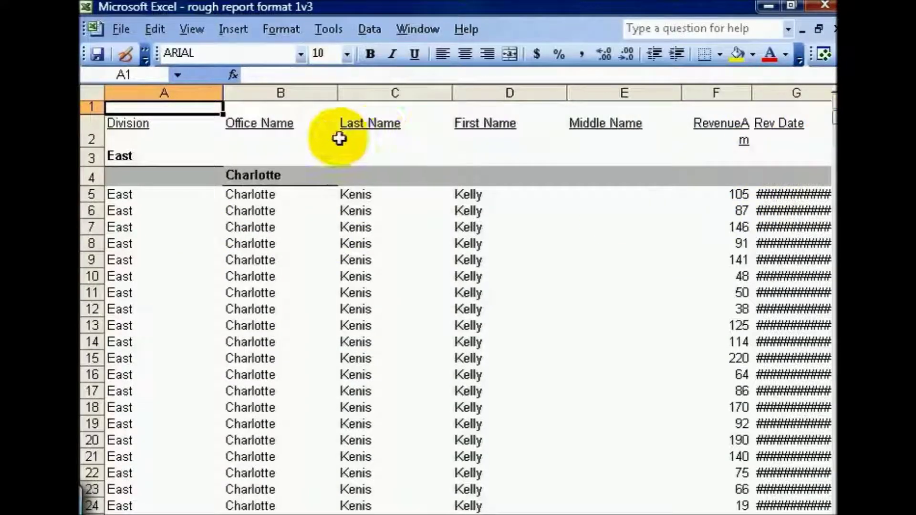
pyautogui.click(467, 209)
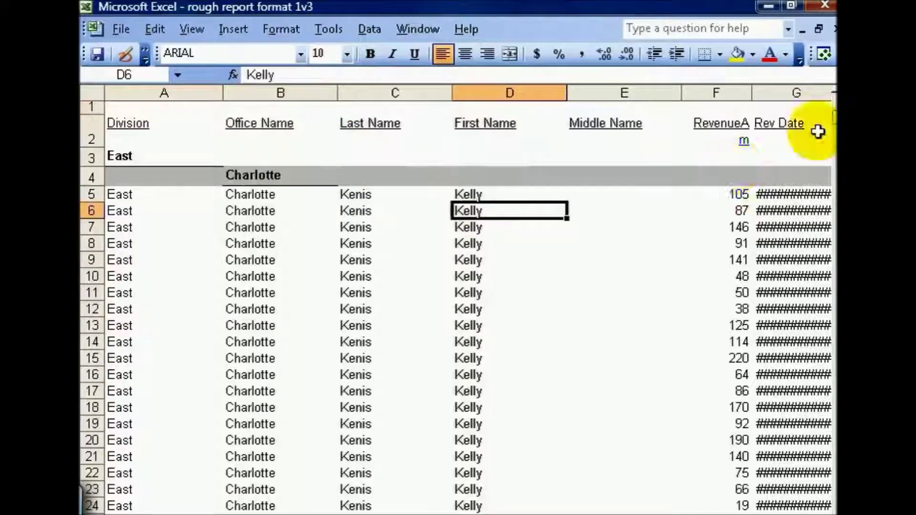
pyautogui.moveTo(833, 116); pyautogui.dragTo(833, 221)
pyautogui.moveTo(96, 433); pyautogui.dragTo(97, 445)
pyautogui.click(126, 451)
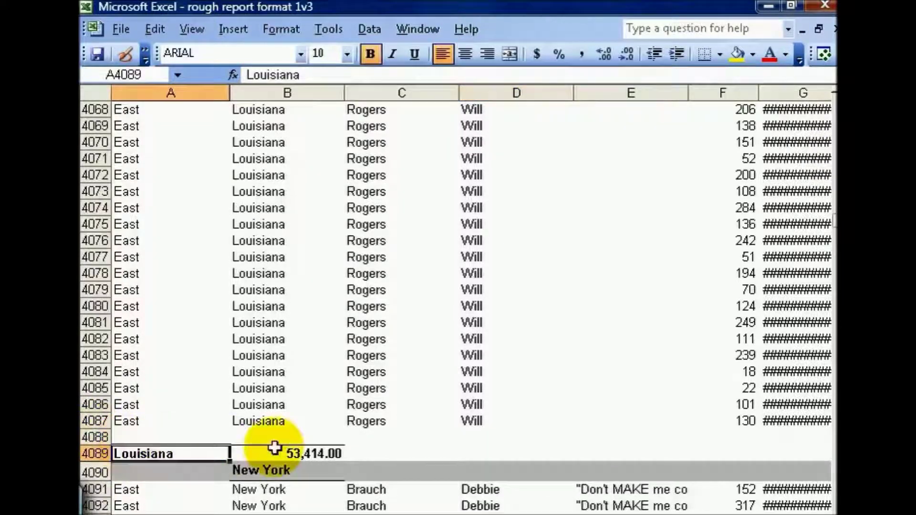
pyautogui.click(305, 437)
pyautogui.click(95, 437)
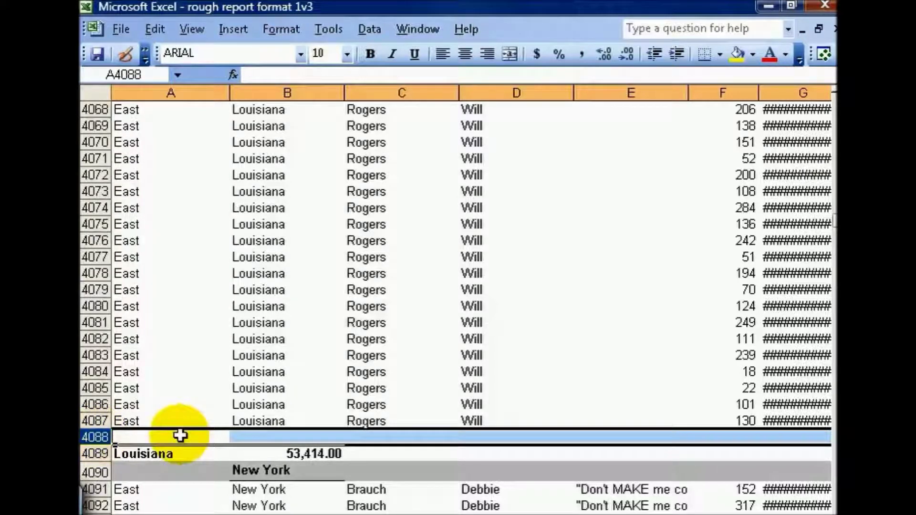
pyautogui.hotkey('alt', 'Tab')
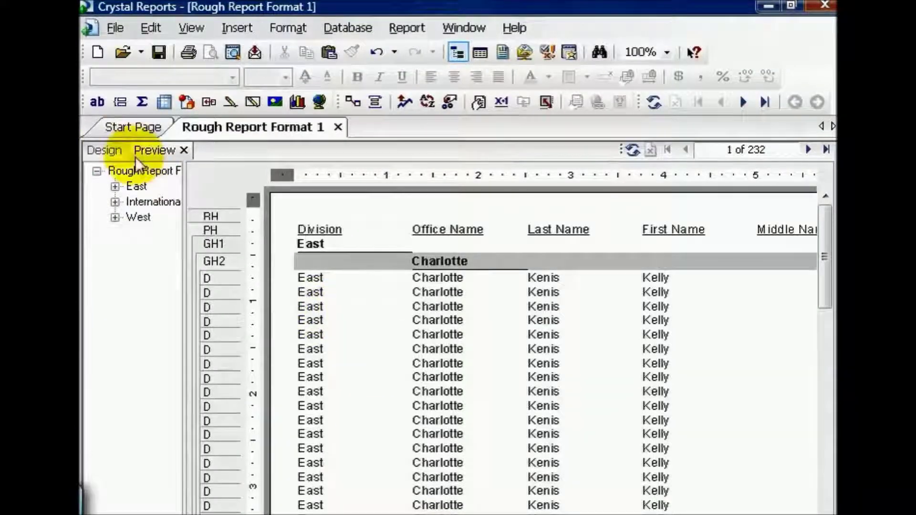
pyautogui.click(104, 150)
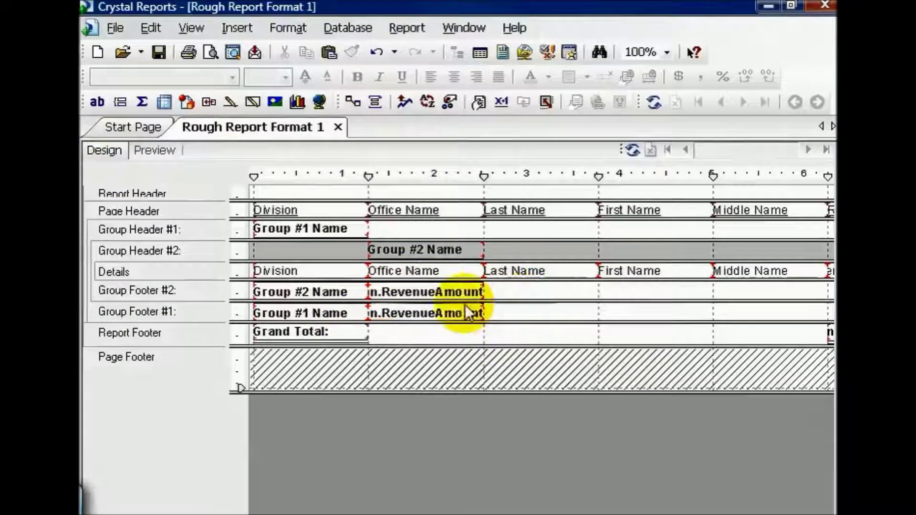